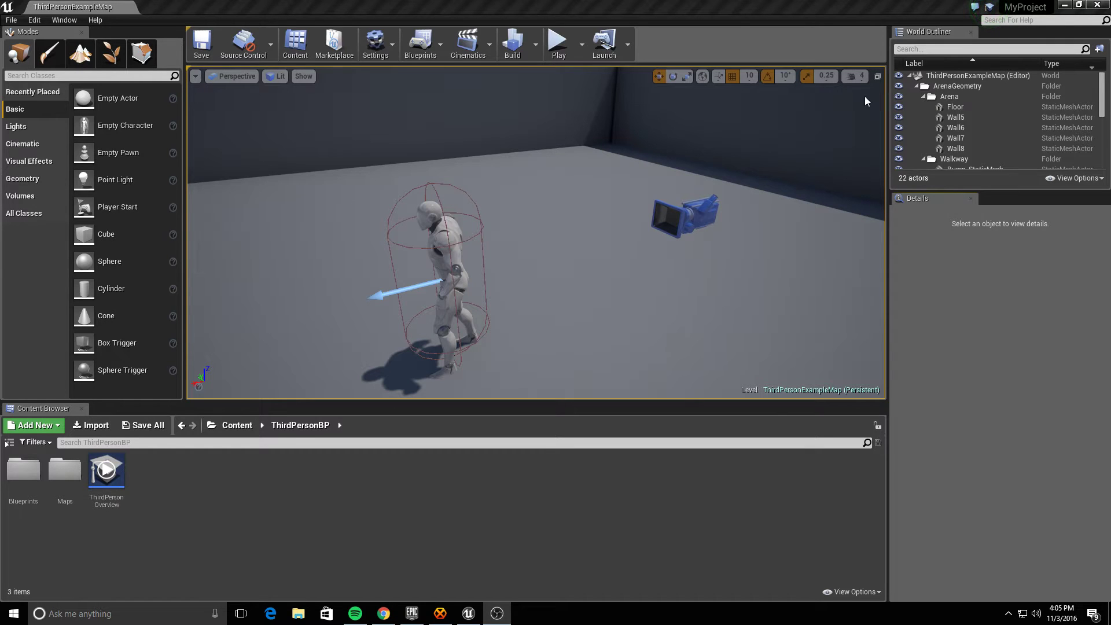
# Look around the Third Person example level and check the camera speed and viewport options
pyautogui.click(856, 76)
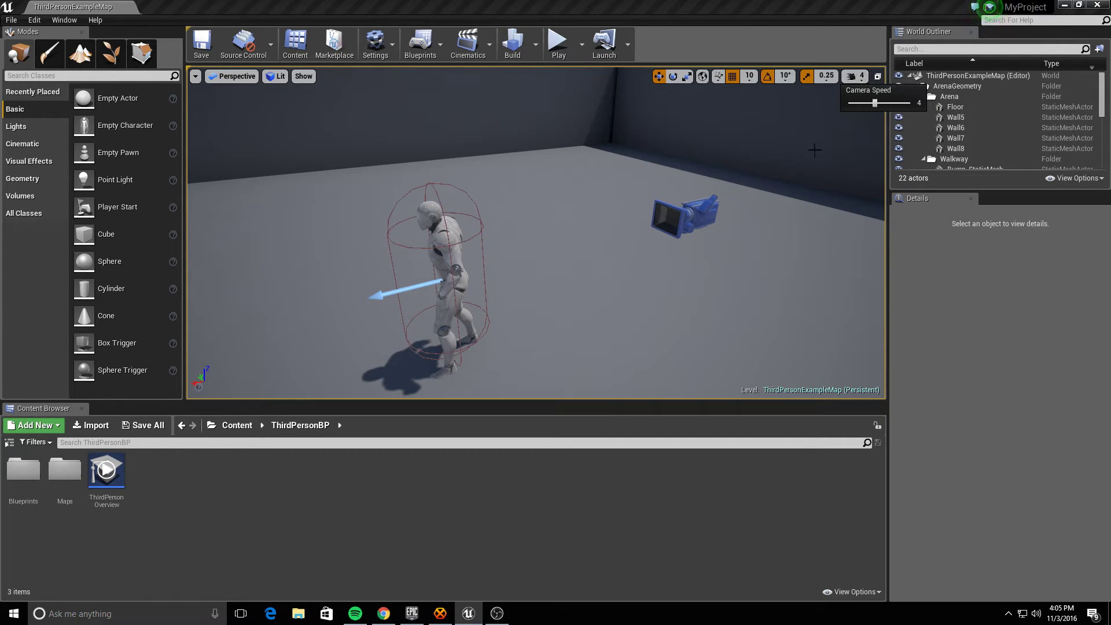
pyautogui.moveTo(815, 150)
pyautogui.mouseDown(button='right')
pyautogui.moveTo(834, 131)
pyautogui.moveTo(825, 191)
pyautogui.moveTo(637, 133)
pyautogui.moveTo(815, 150)
pyautogui.mouseUp(button='right')
pyautogui.moveTo(285, 143); pyautogui.dragTo(285, 143, button='right')
pyautogui.click(195, 76)
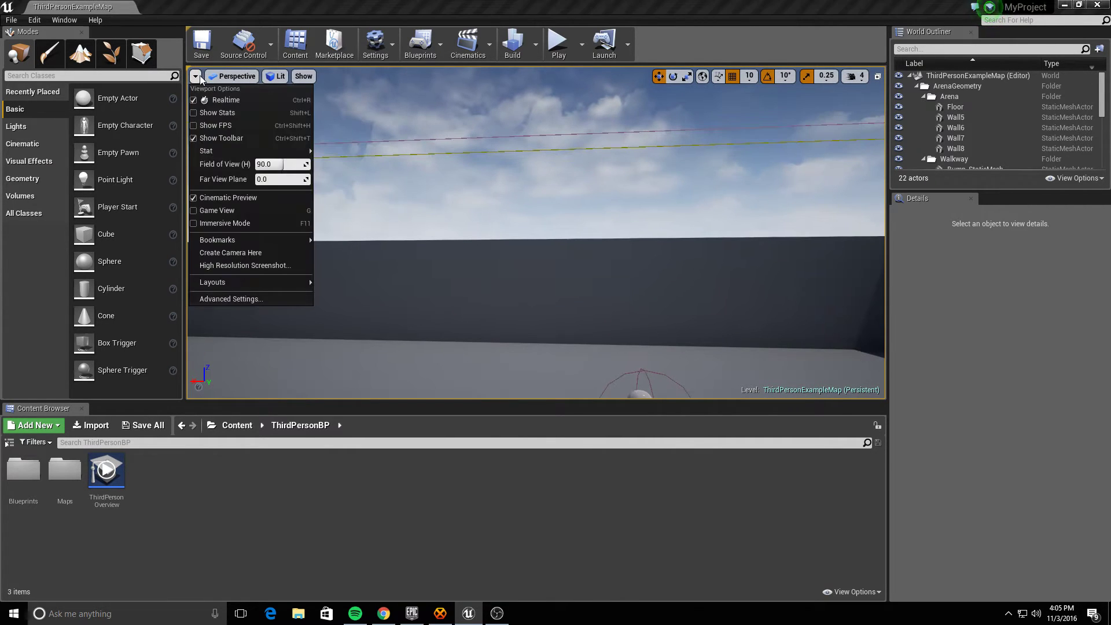
pyautogui.moveTo(607, 5); pyautogui.dragTo(739, 5)
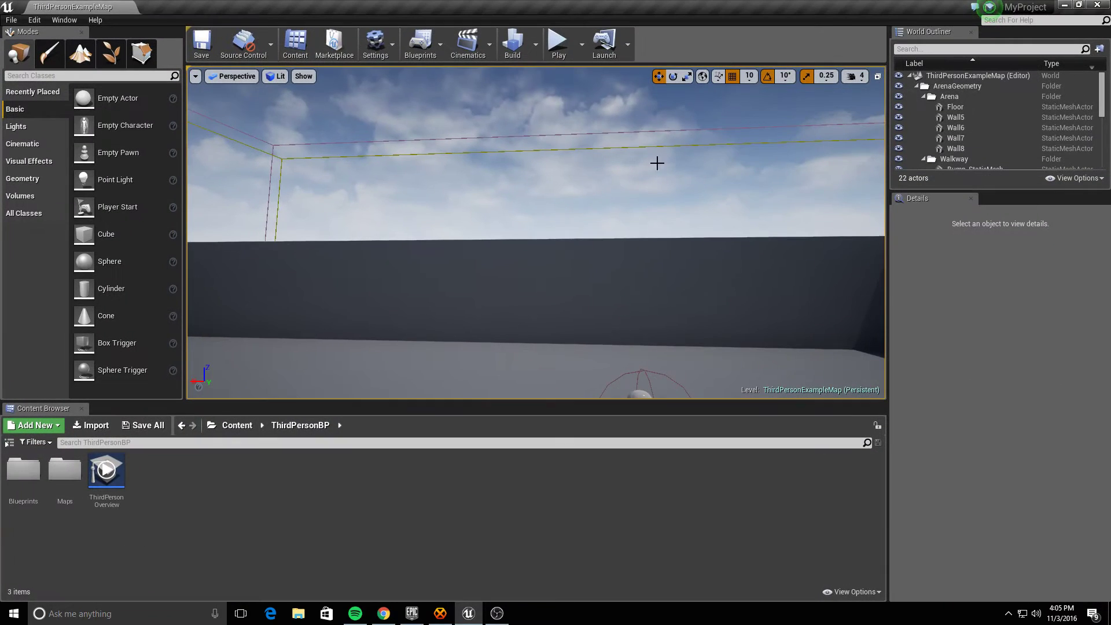
pyautogui.moveTo(657, 163); pyautogui.dragTo(658, 162, button='right')
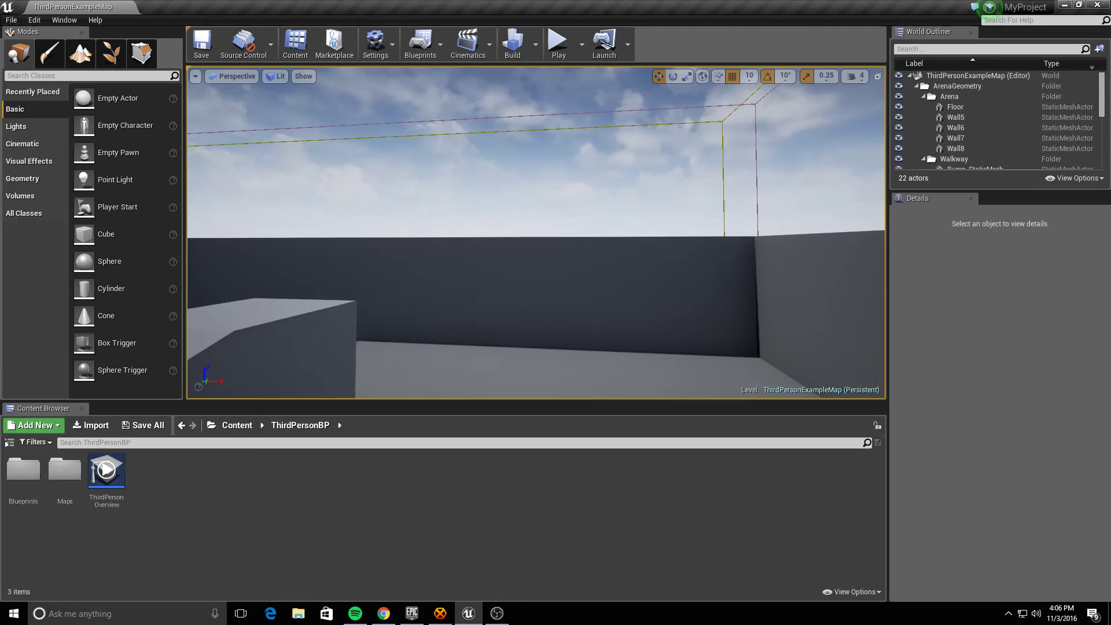
pyautogui.moveTo(331, 175); pyautogui.dragTo(331, 175, button='right')
pyautogui.moveTo(647, 175); pyautogui.dragTo(647, 174, button='right')
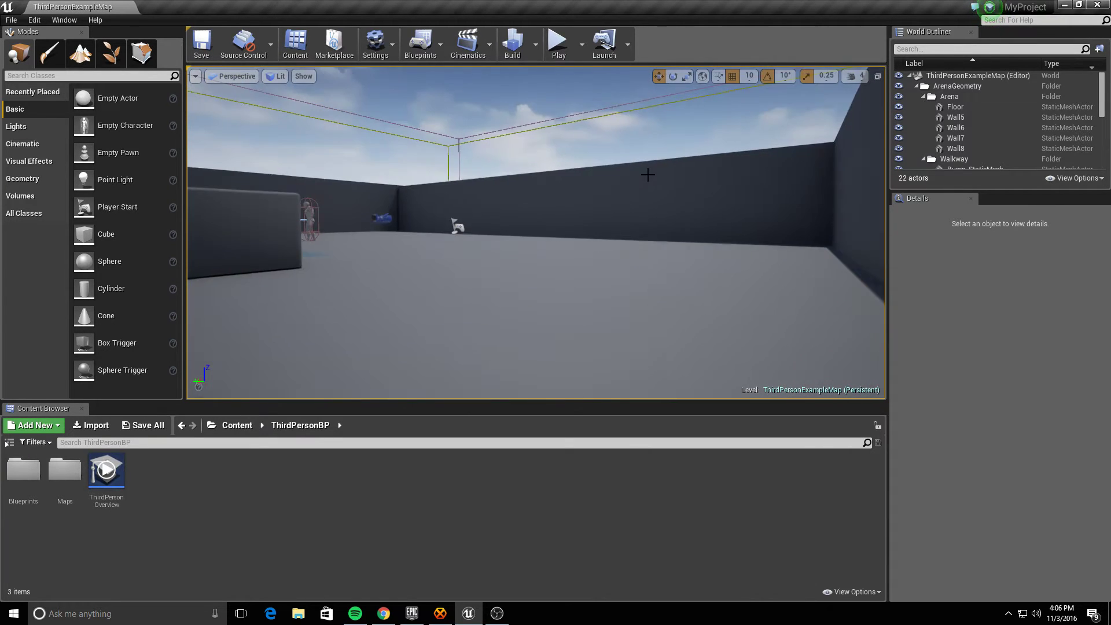
# Launch a second instance of Unreal Engine
pyautogui.rightClick(469, 615)
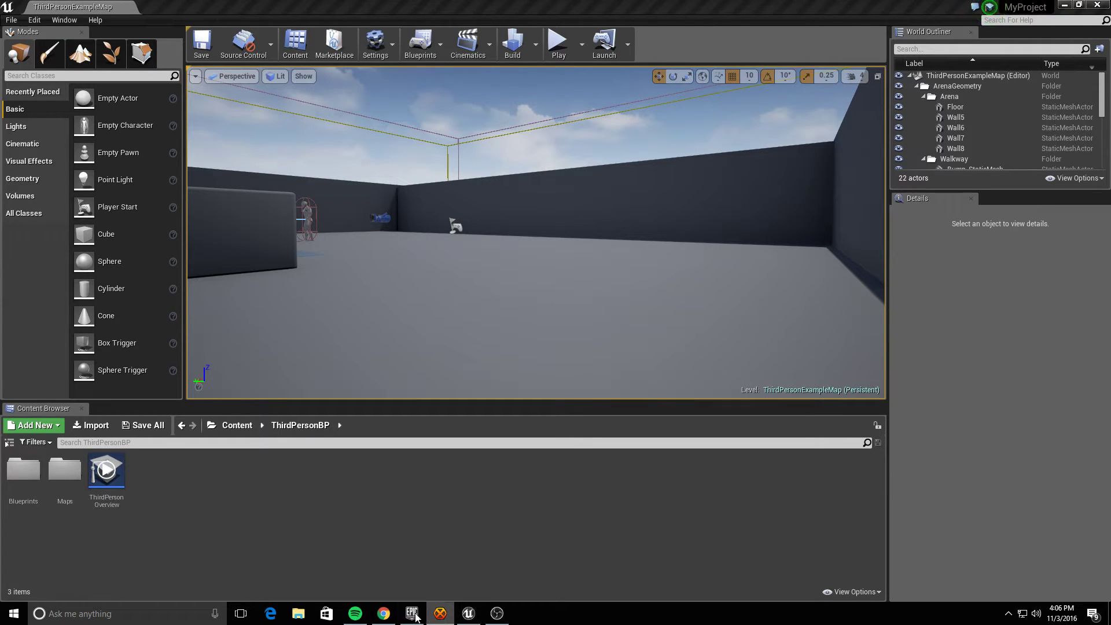
pyautogui.rightClick(467, 618)
pyautogui.rightClick(470, 619)
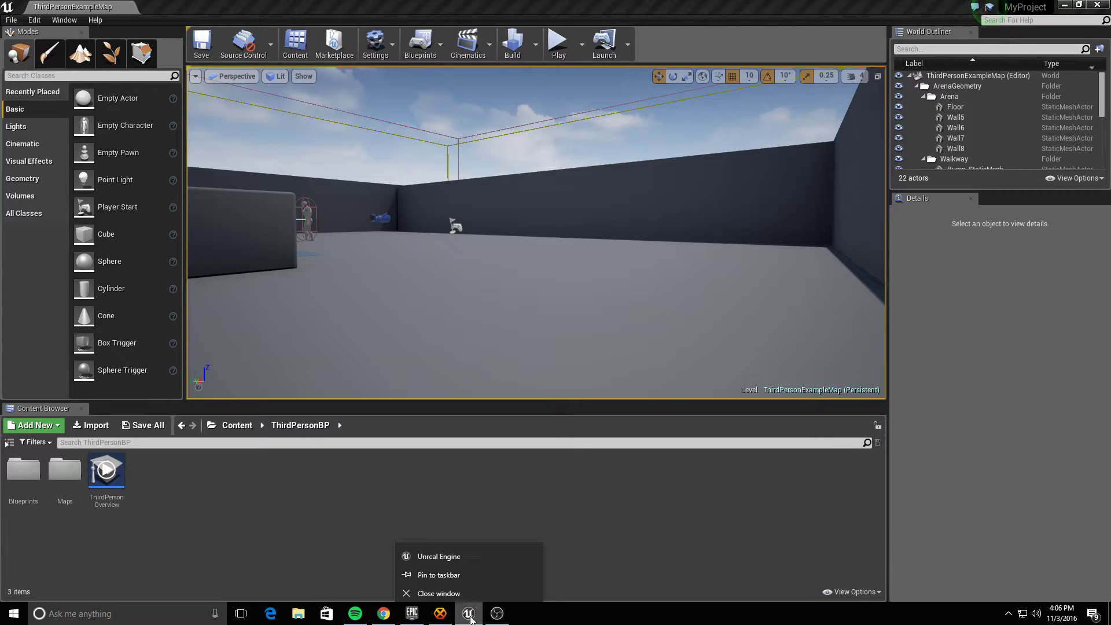
pyautogui.click(450, 564)
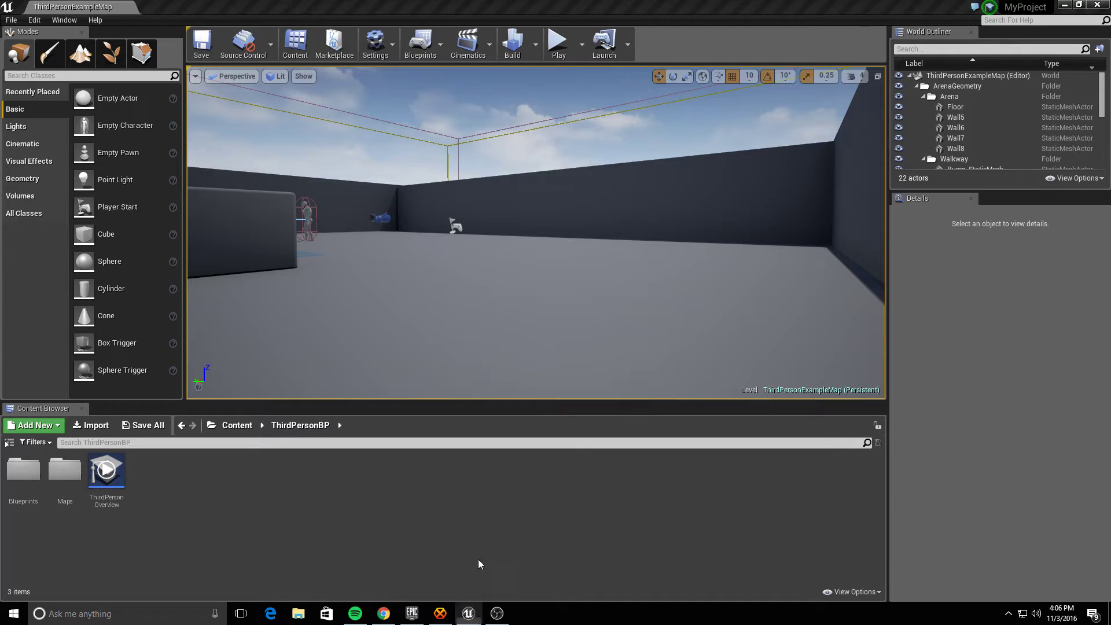
# Minimize the editor and open Epic Games\4.13\Engine\Binaries\Win64 on the 4tb (E:) drive in File Explorer
pyautogui.click(1062, 4)
pyautogui.click(1063, 6)
pyautogui.click(298, 613)
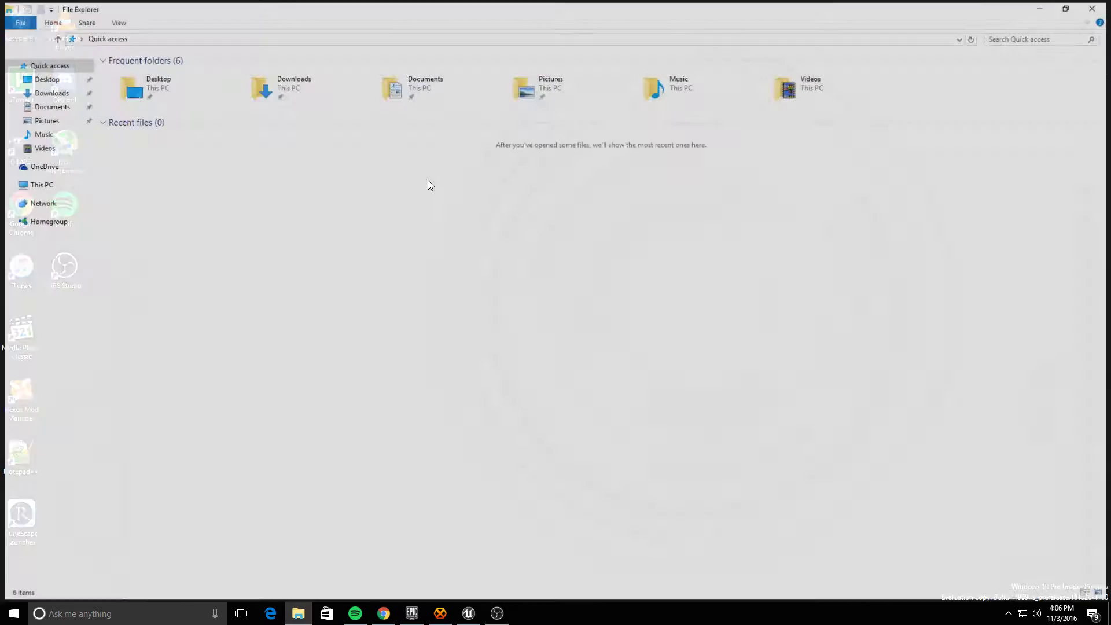
pyautogui.click(87, 184)
pyautogui.doubleClick(503, 130)
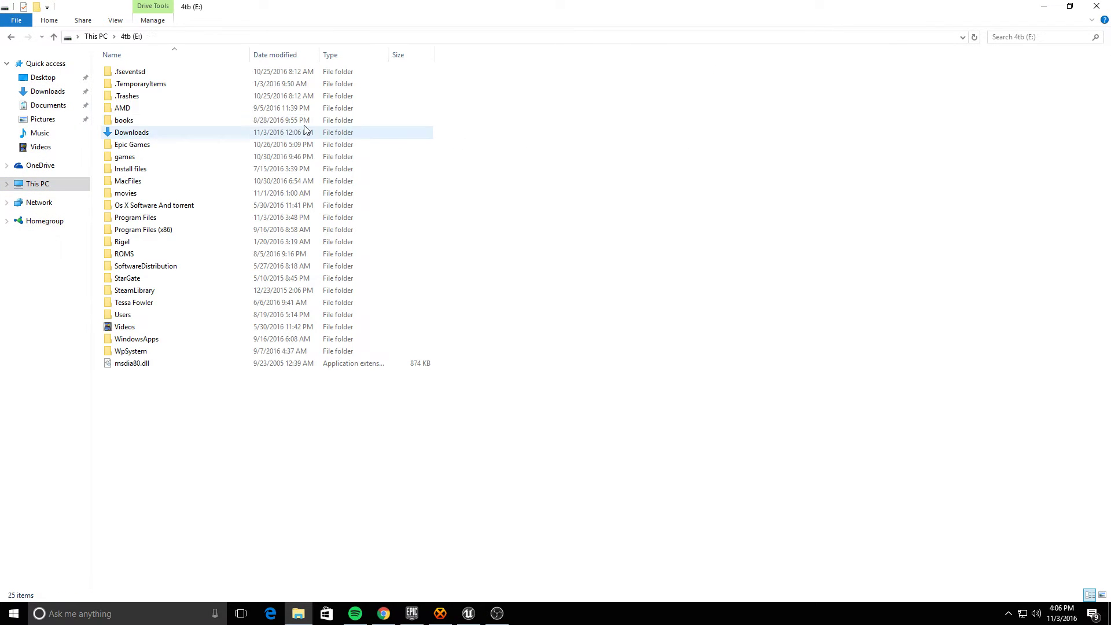
pyautogui.doubleClick(149, 144)
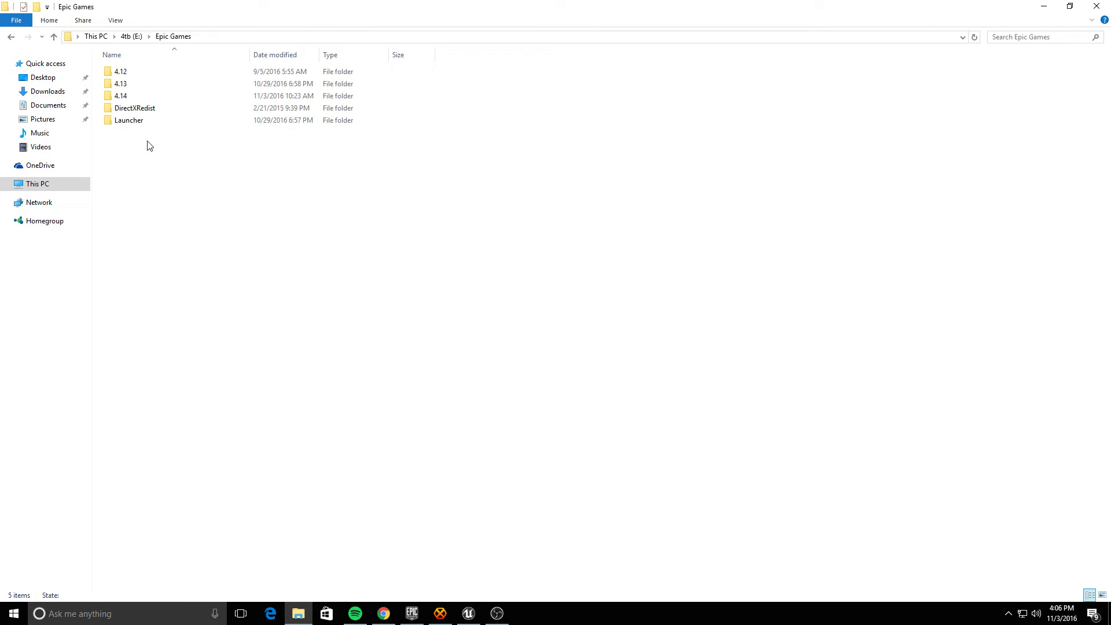
pyautogui.doubleClick(132, 84)
pyautogui.doubleClick(136, 75)
pyautogui.doubleClick(135, 74)
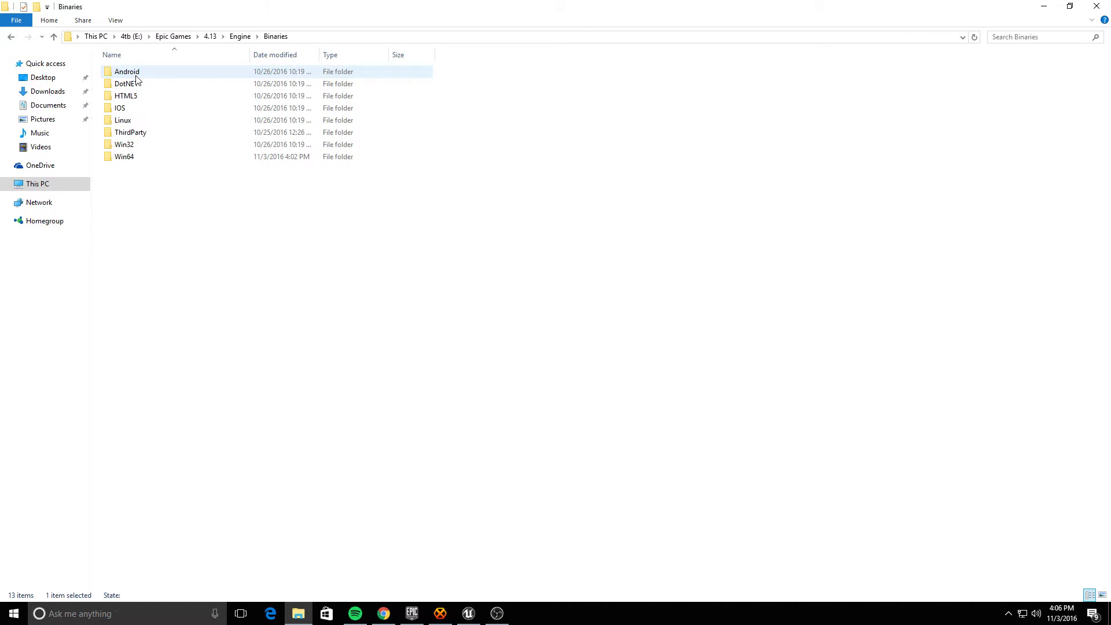
pyautogui.doubleClick(139, 155)
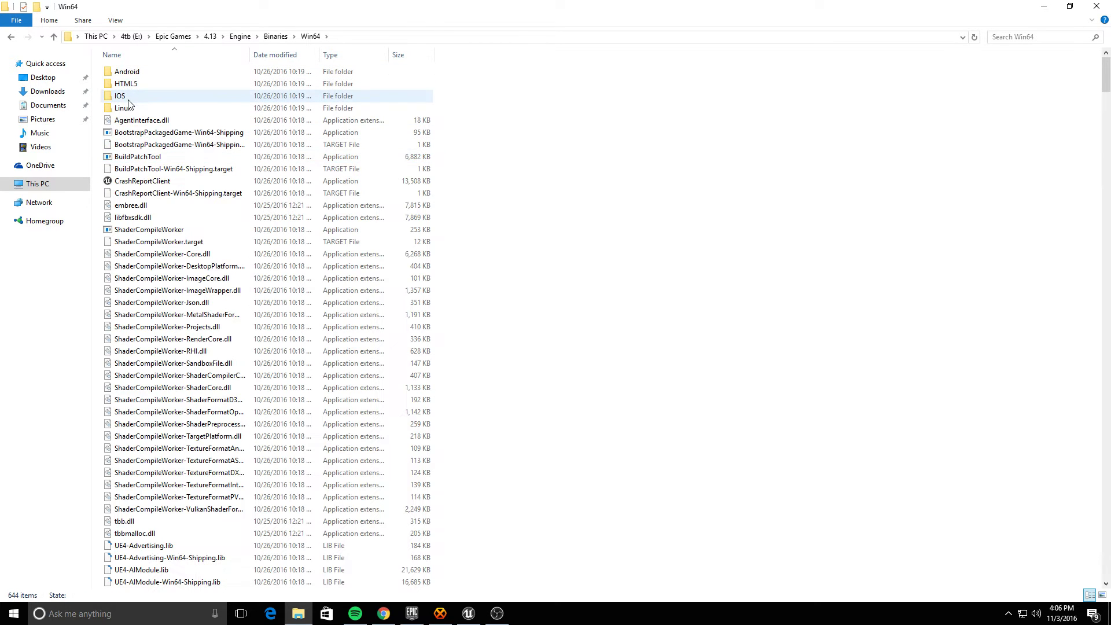
# Locate the UE4Editor shortcut in the Win64 folder and minimize File Explorer
pyautogui.scroll(-20, 165, 282)
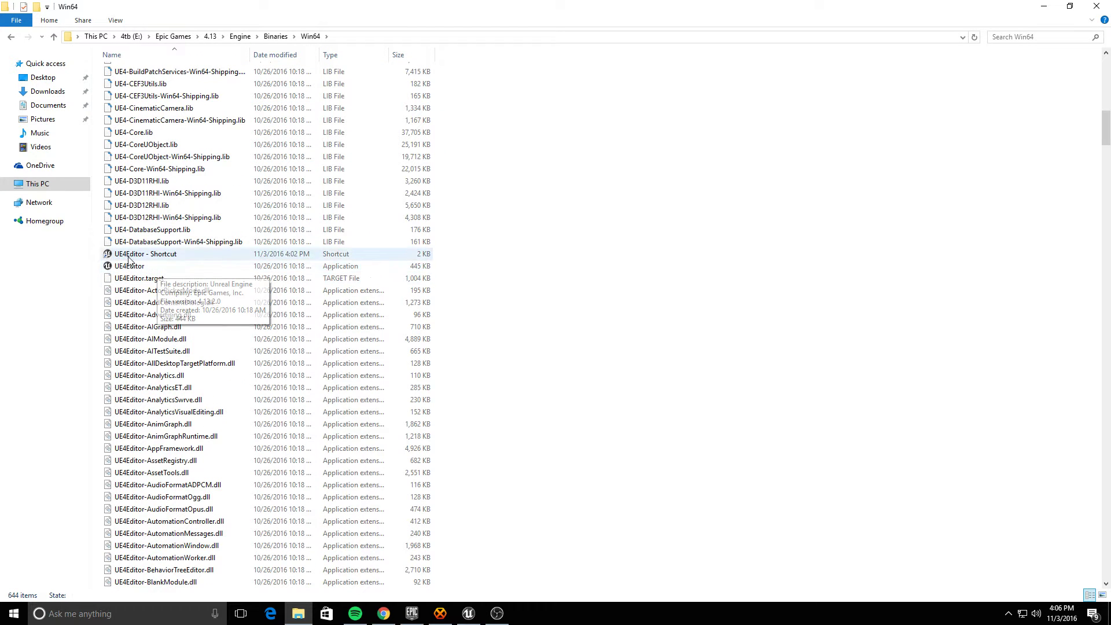
pyautogui.rightClick(128, 266)
pyautogui.click(138, 264)
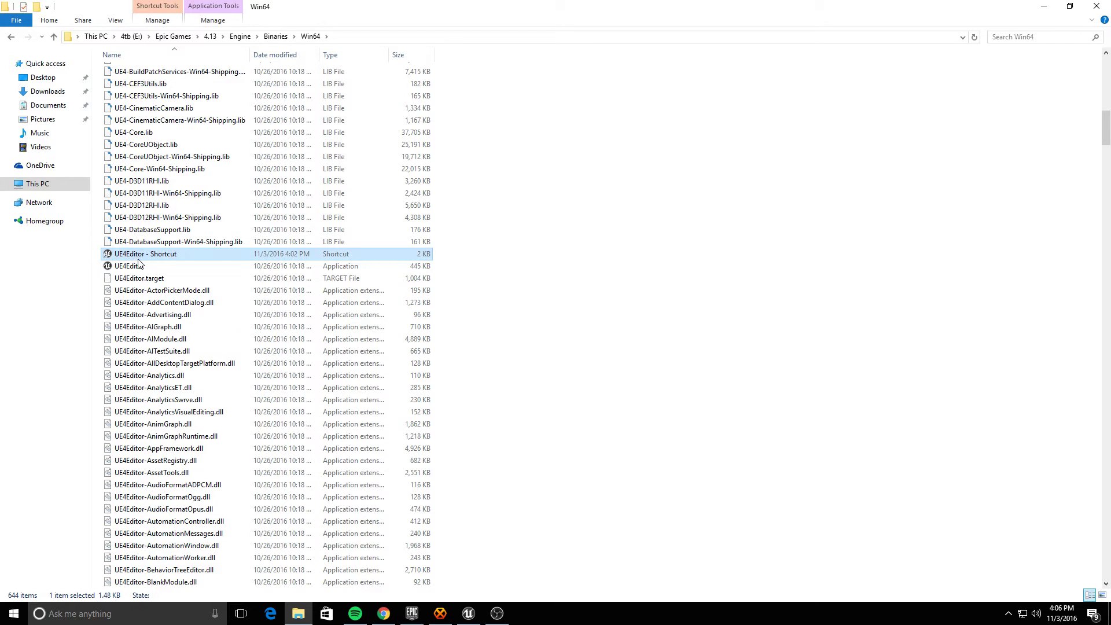
pyautogui.click(1045, 7)
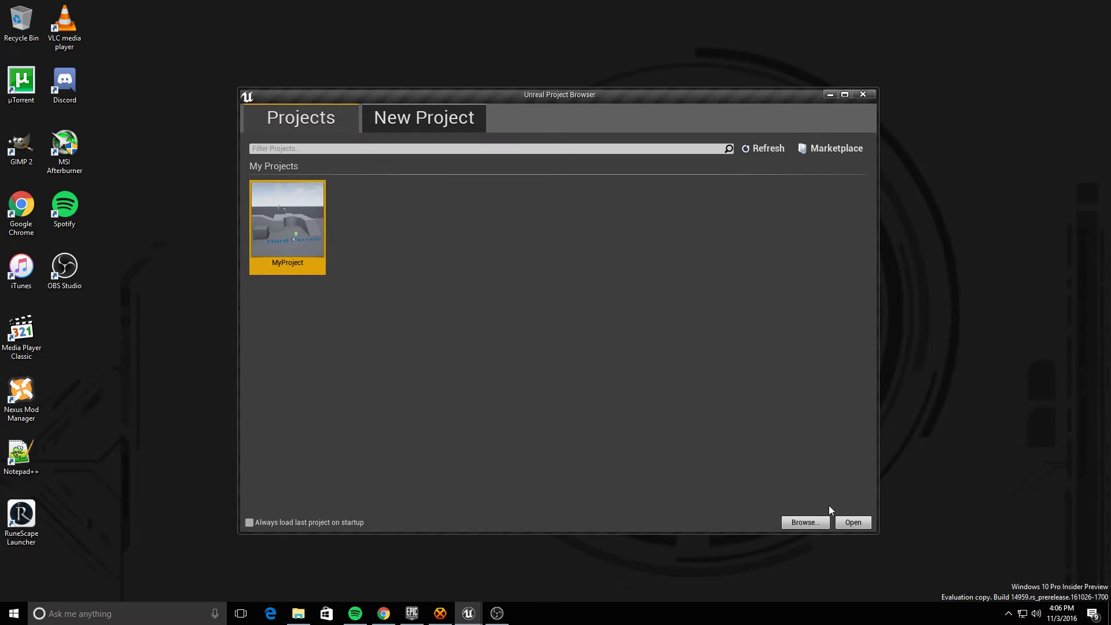
# Open MyProject in the second Unreal Engine instance and look around its level
pyautogui.click(862, 522)
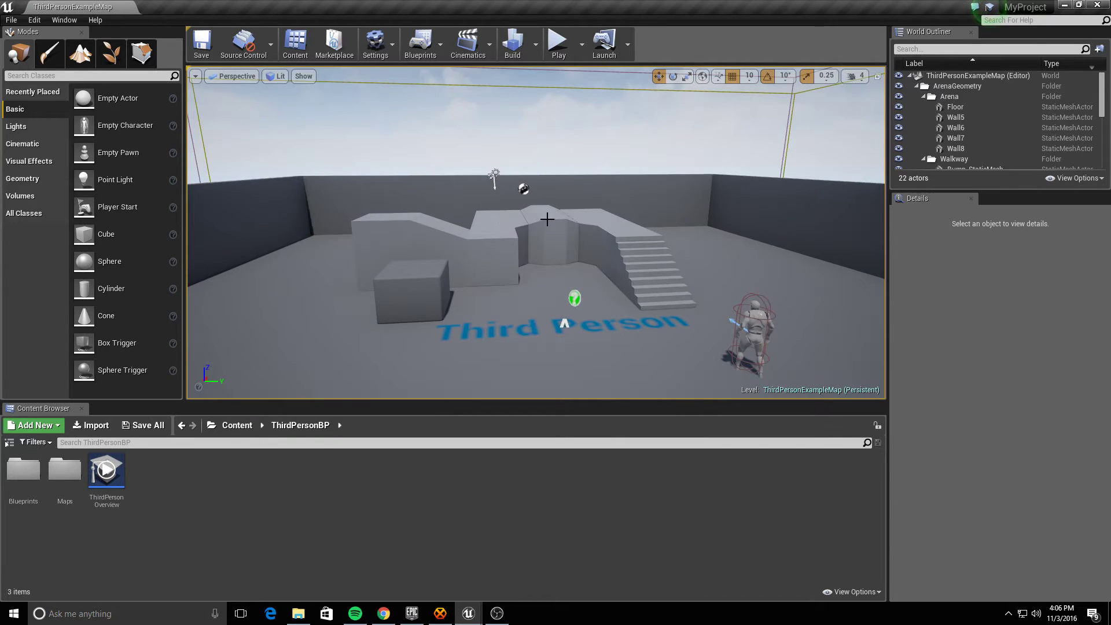
pyautogui.moveTo(547, 219); pyautogui.dragTo(606, 133, button='right')
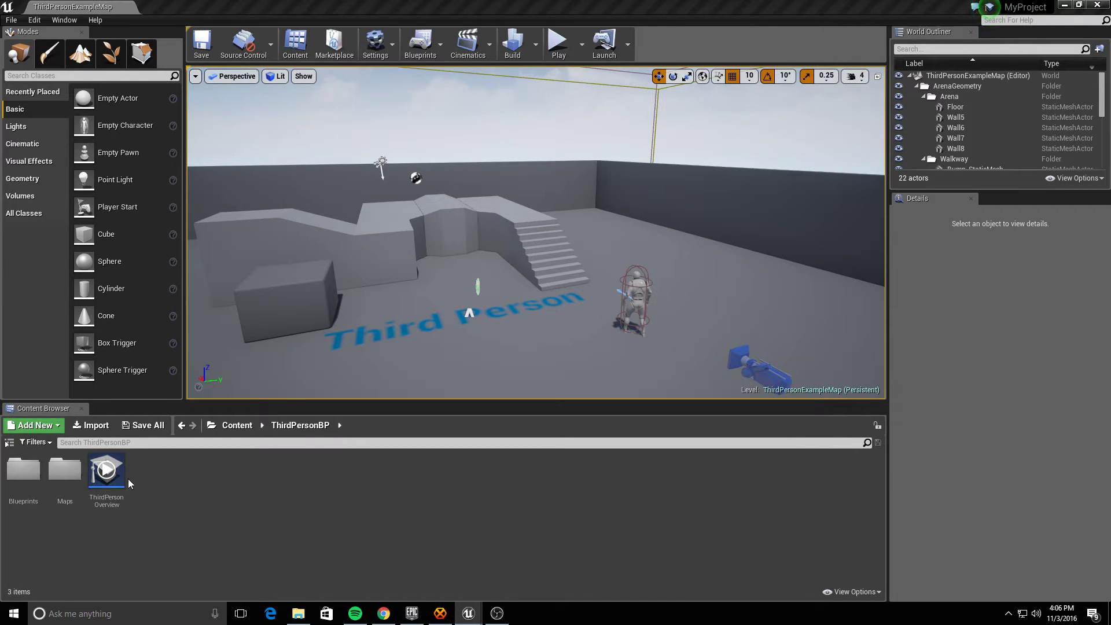
pyautogui.click(65, 470)
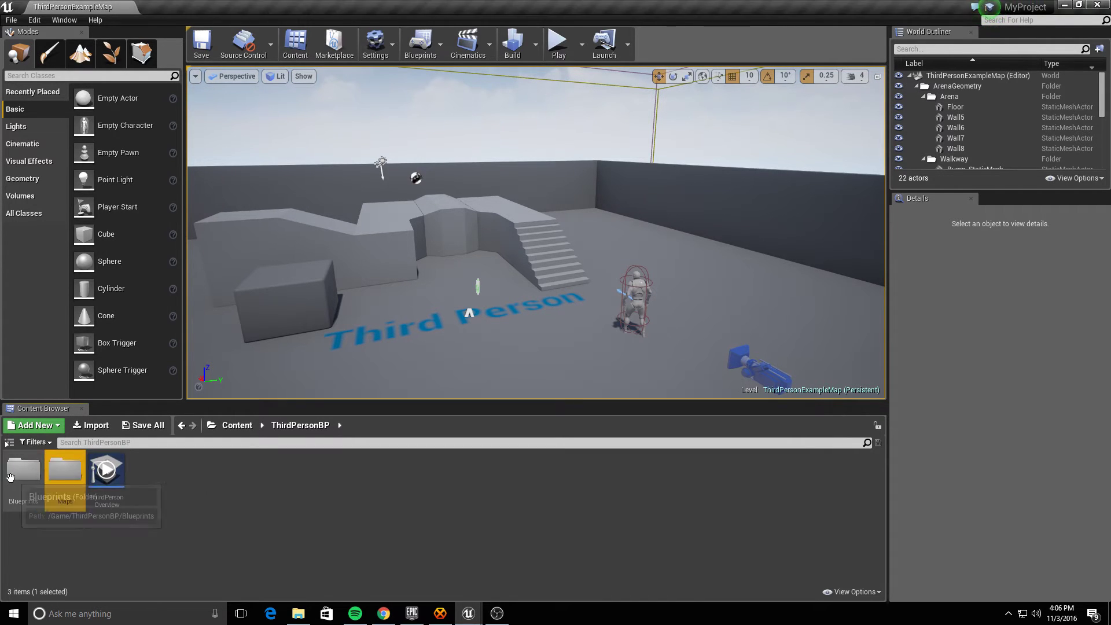
pyautogui.click(304, 517)
pyautogui.moveTo(621, 271); pyautogui.dragTo(686, 255, button='right')
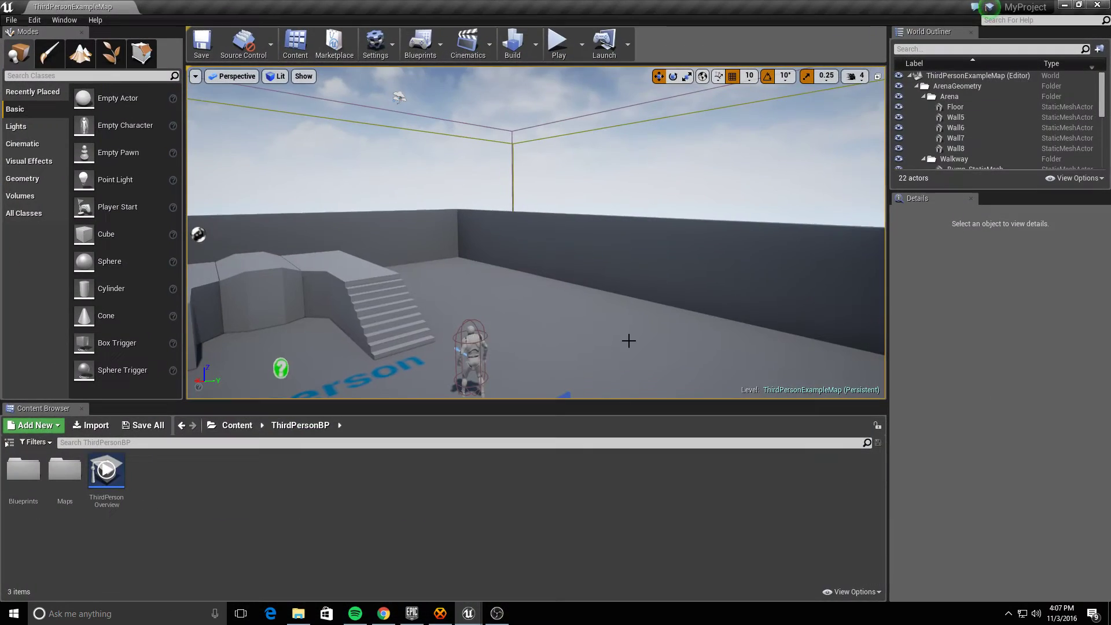
# Switch to the first editor window and examine the arena from above for comparison with the second instance
pyautogui.moveTo(487, 612)
pyautogui.click(525, 580)
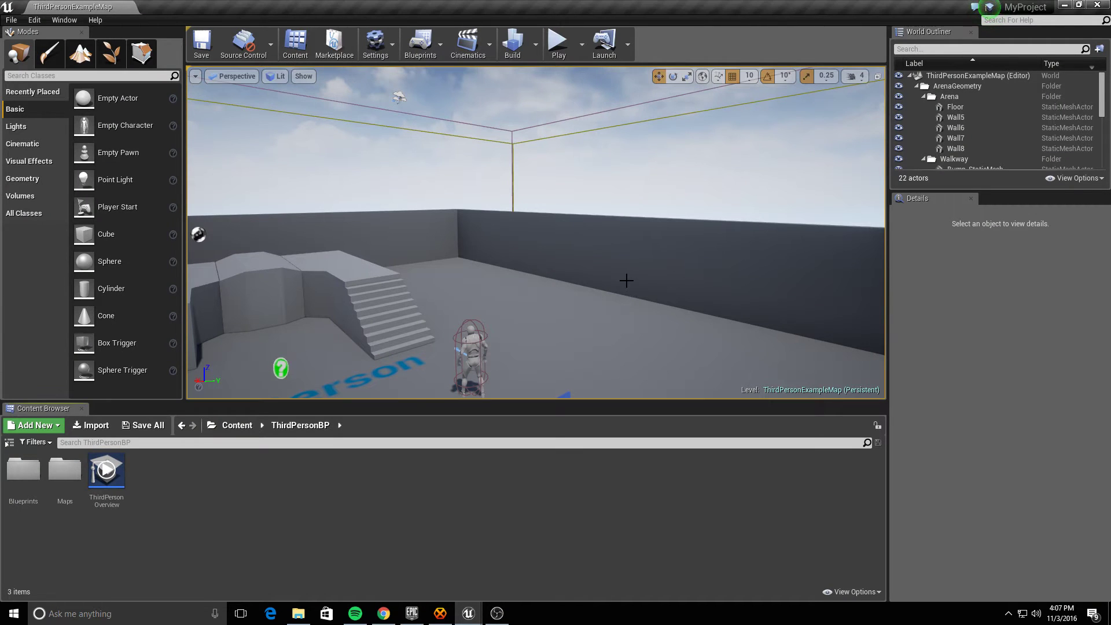
pyautogui.click(440, 541)
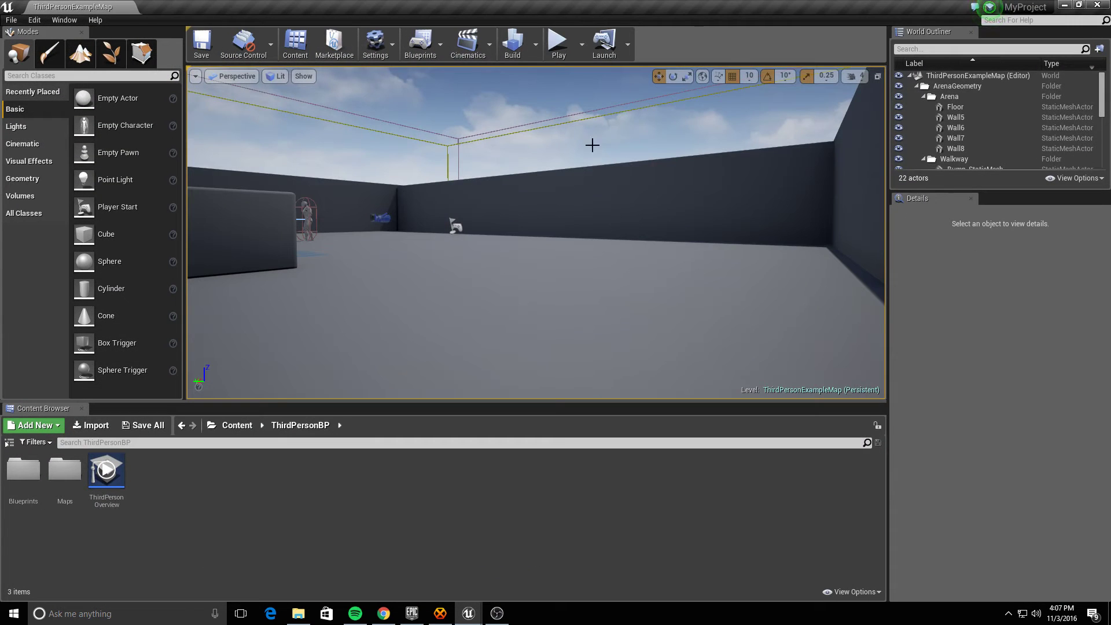
pyautogui.moveTo(592, 145); pyautogui.dragTo(544, 165, button='right')
pyautogui.press('w')
pyautogui.press('s')
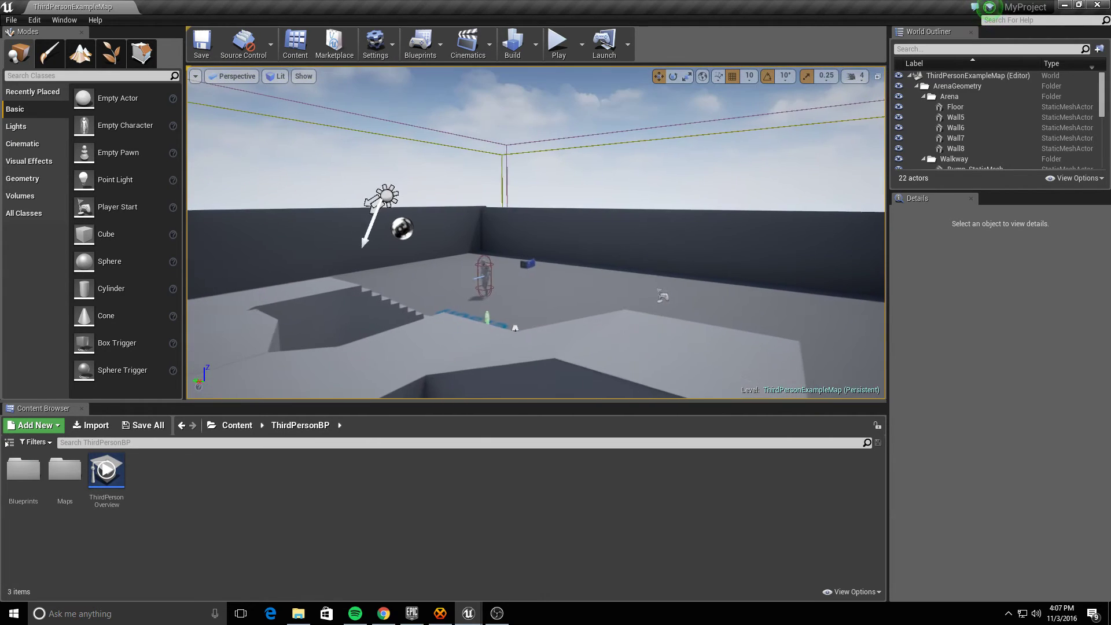
pyautogui.moveTo(666, 6); pyautogui.dragTo(427, 212)
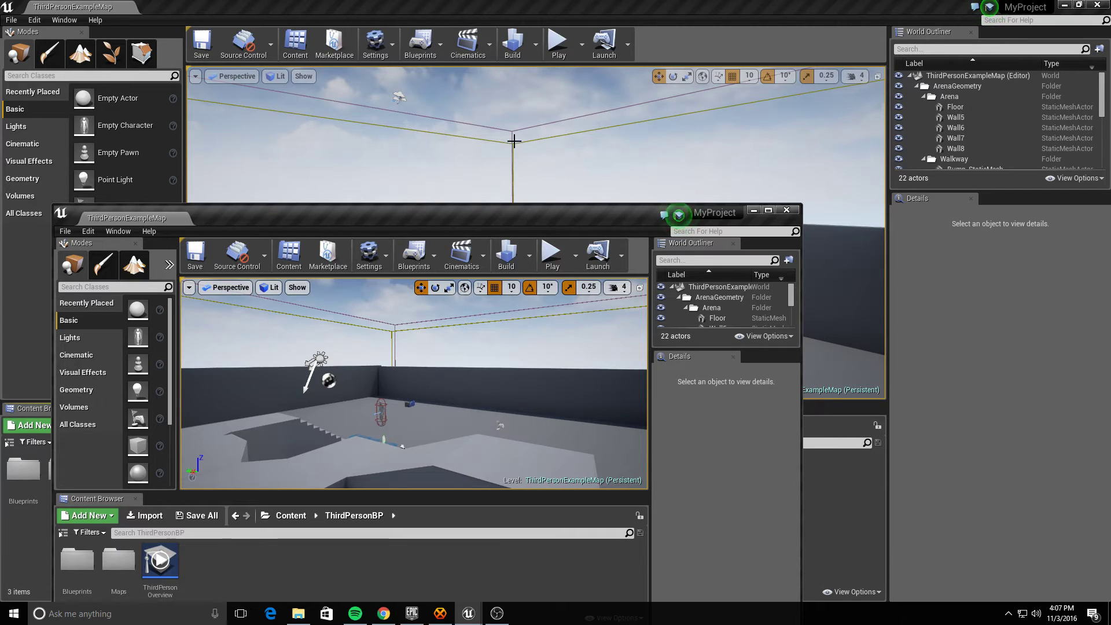
pyautogui.doubleClick(564, 224)
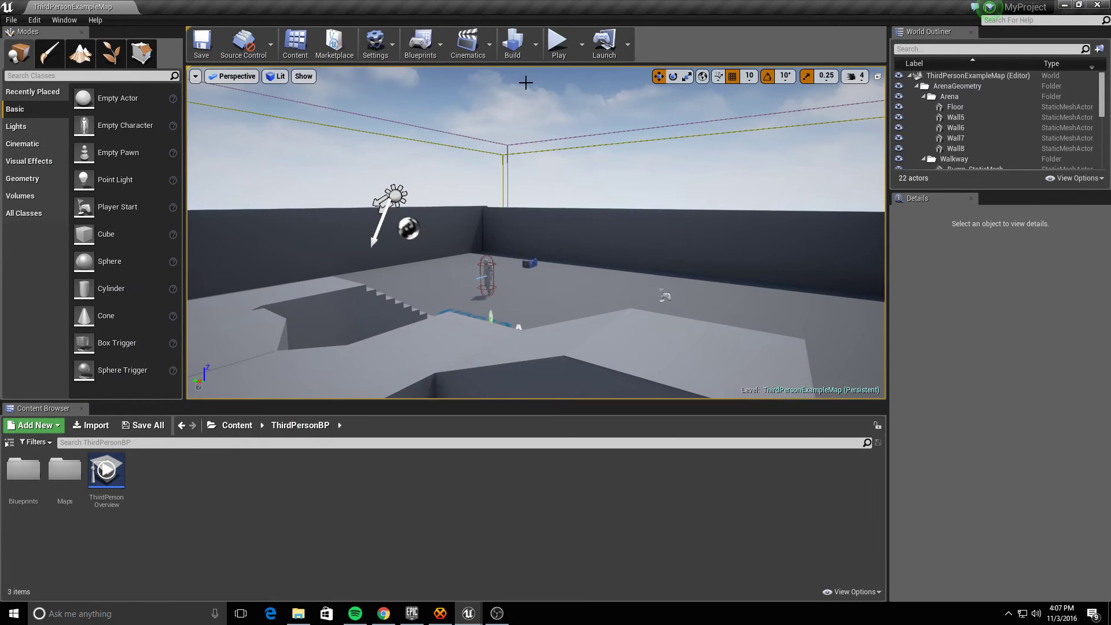
# Switch the engine's anti-aliasing quality between Low and Epic for comparison, ending on Epic
pyautogui.click(388, 59)
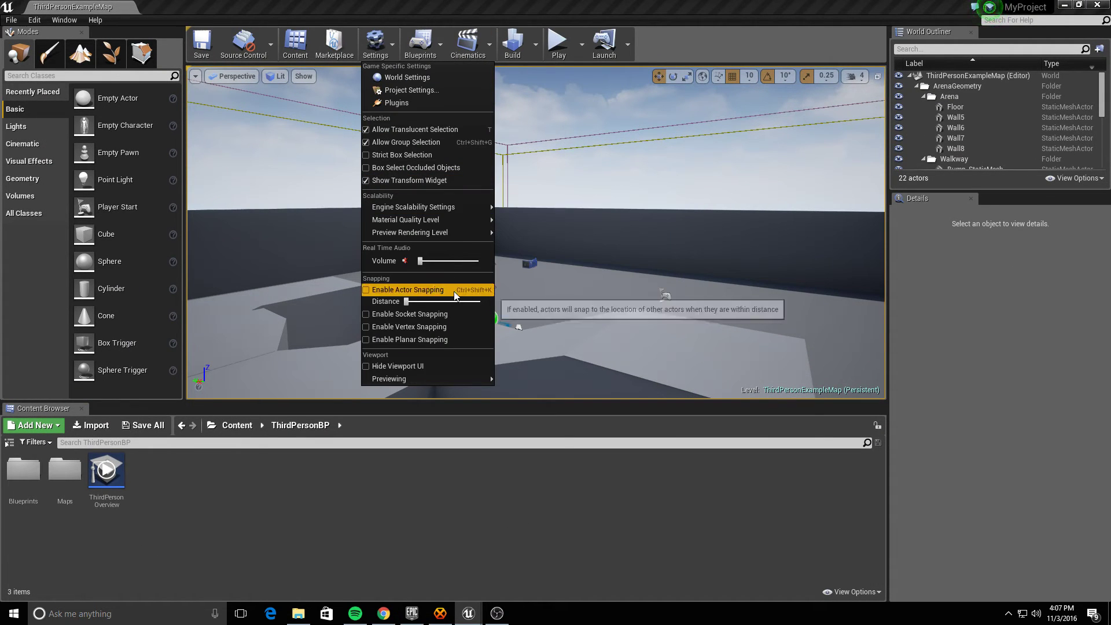
pyautogui.moveTo(457, 231)
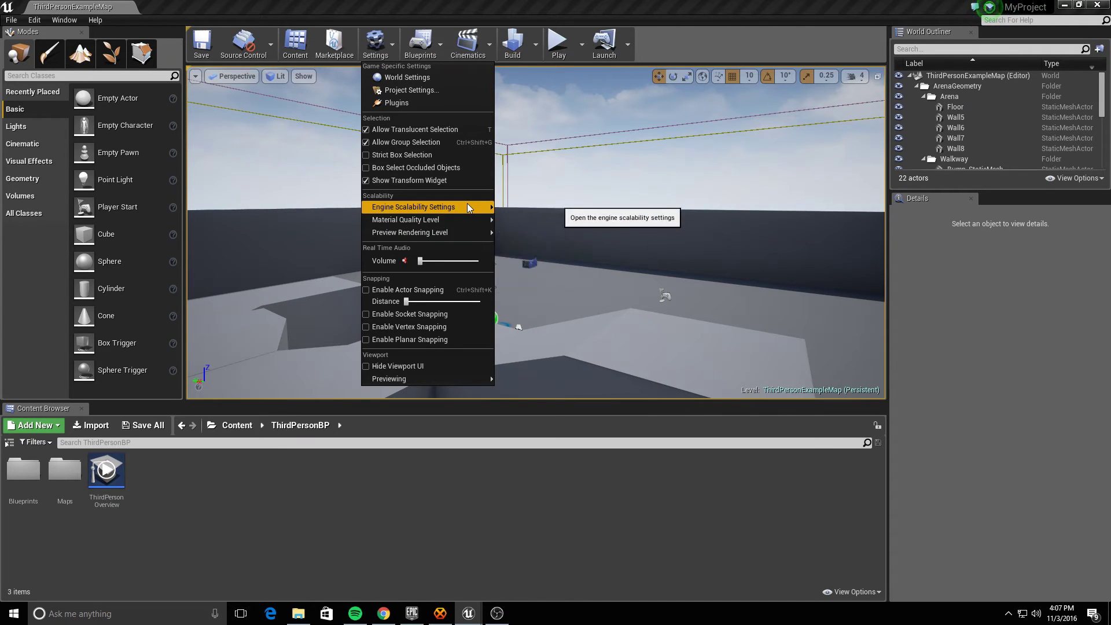
pyautogui.moveTo(467, 206)
pyautogui.click(562, 251)
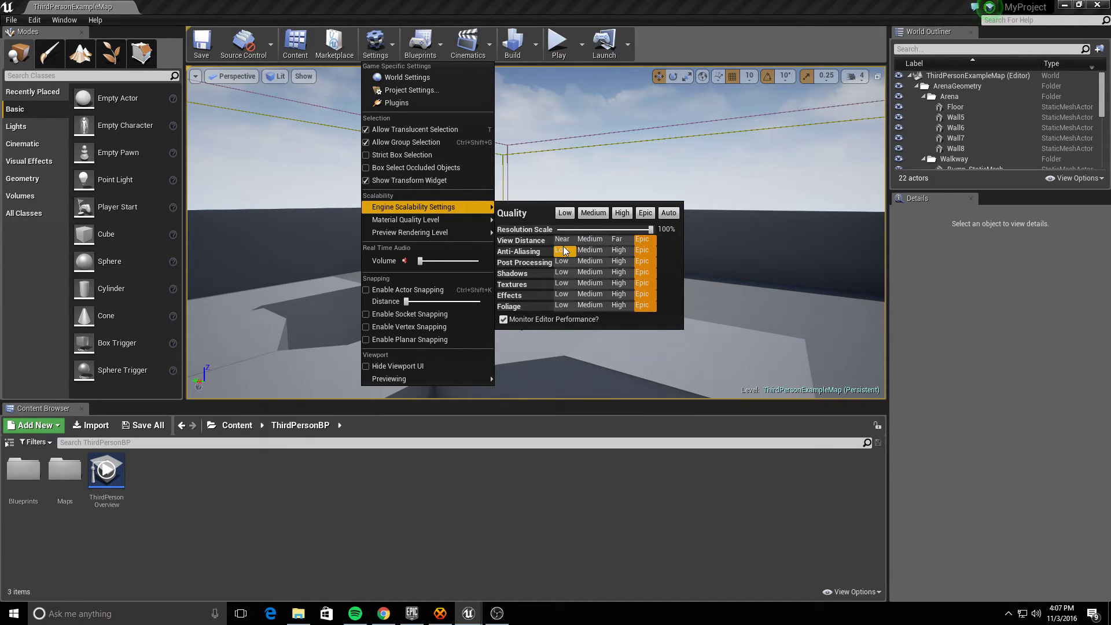
pyautogui.click(641, 251)
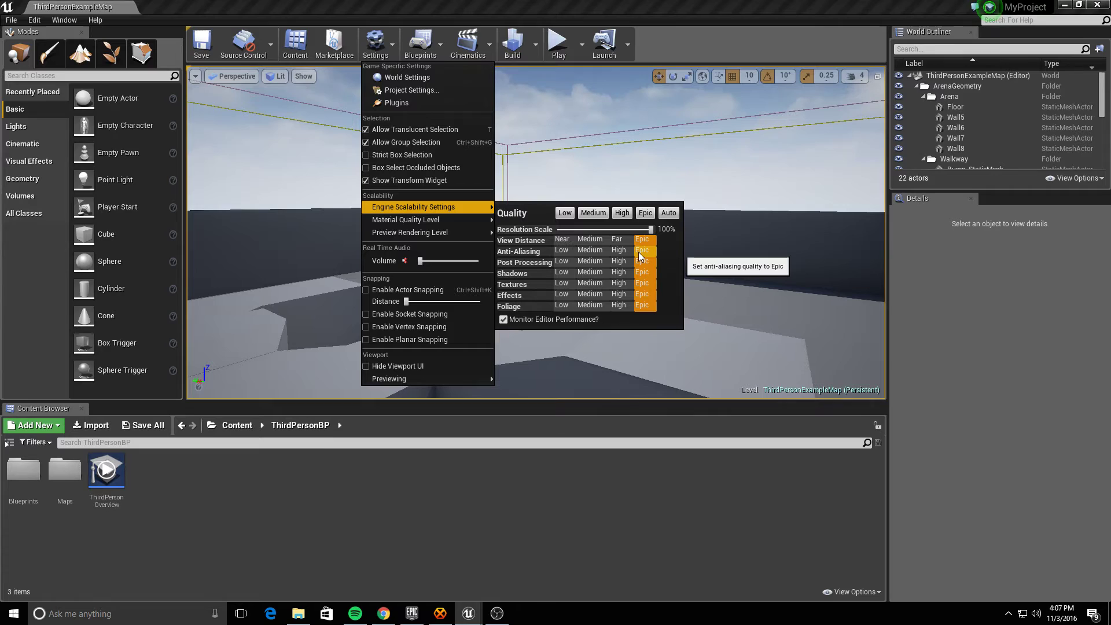
pyautogui.click(562, 251)
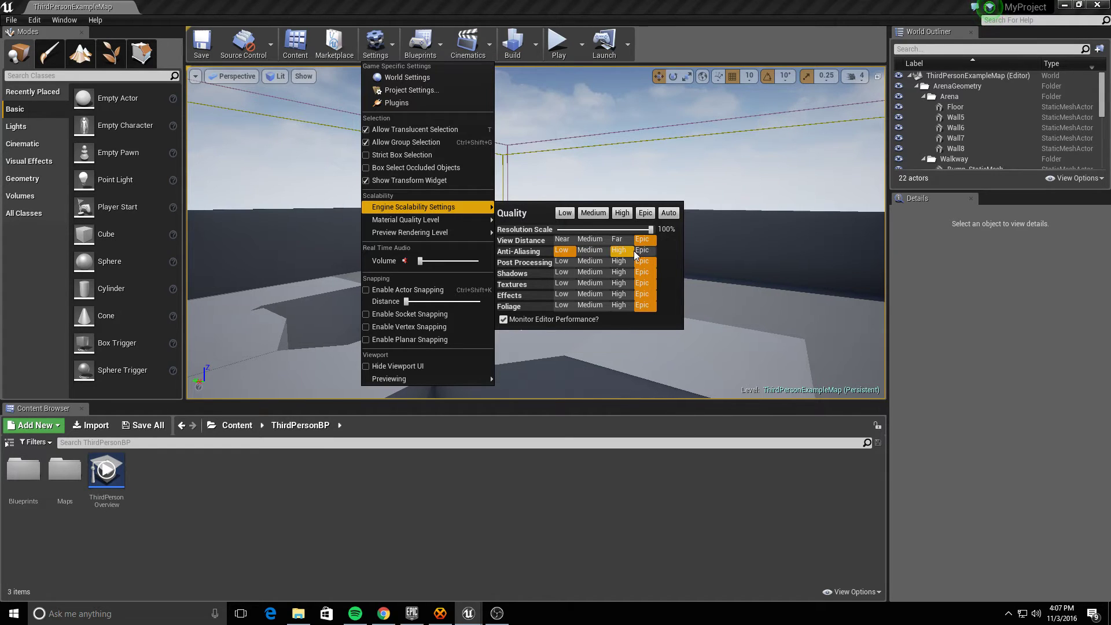
pyautogui.click(643, 253)
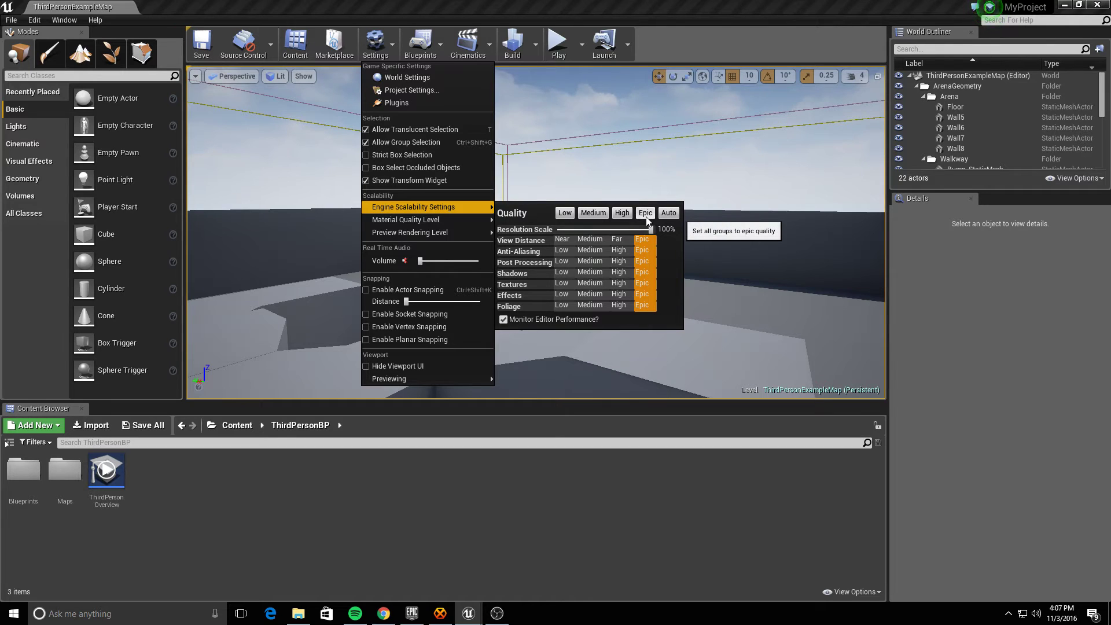
# Check the viewport's advanced stats for the D3D12RHI entry
pyautogui.moveTo(717, 244)
pyautogui.mouseDown(button='right')
pyautogui.moveTo(750, 280)
pyautogui.moveTo(718, 173)
pyautogui.moveTo(718, 249)
pyautogui.mouseUp(button='right')
pyautogui.press('w')
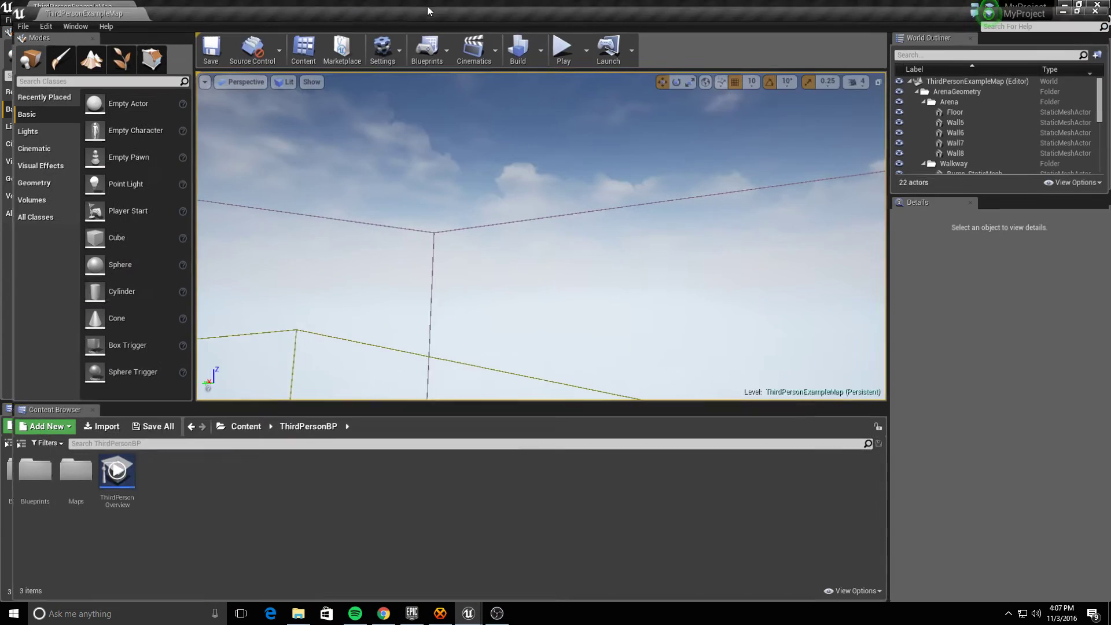
pyautogui.click(205, 82)
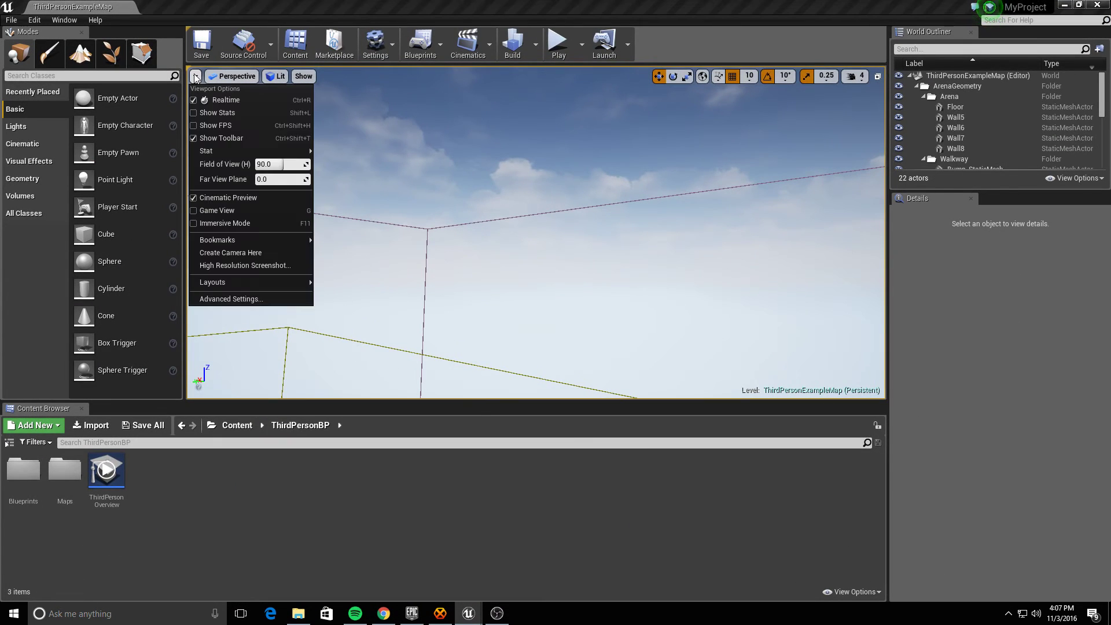
pyautogui.moveTo(270, 147)
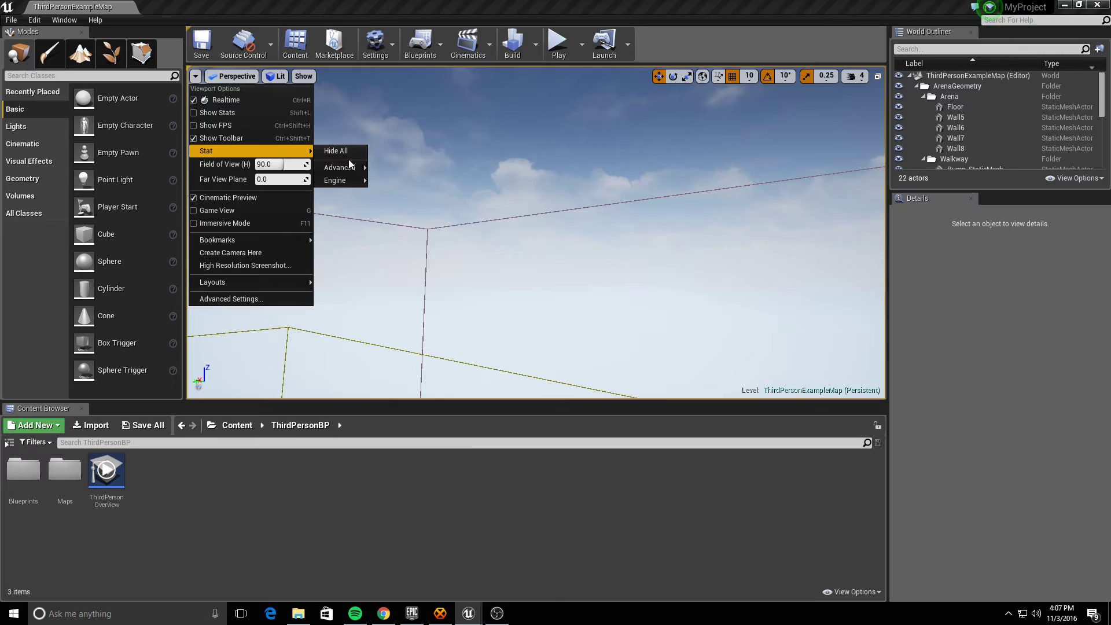
pyautogui.moveTo(353, 166)
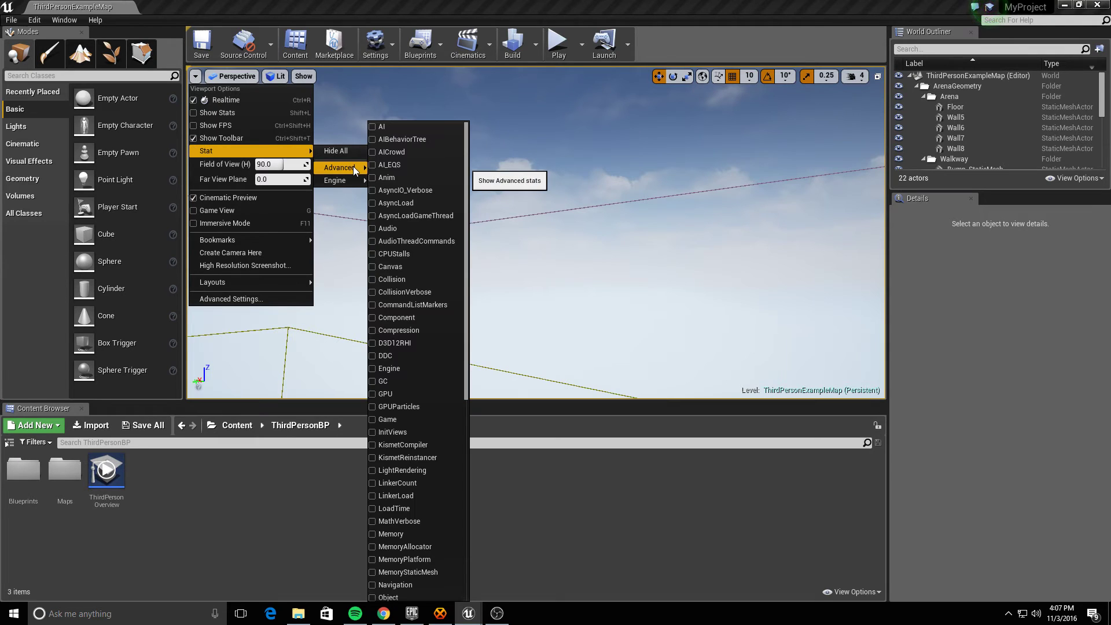
pyautogui.click(408, 348)
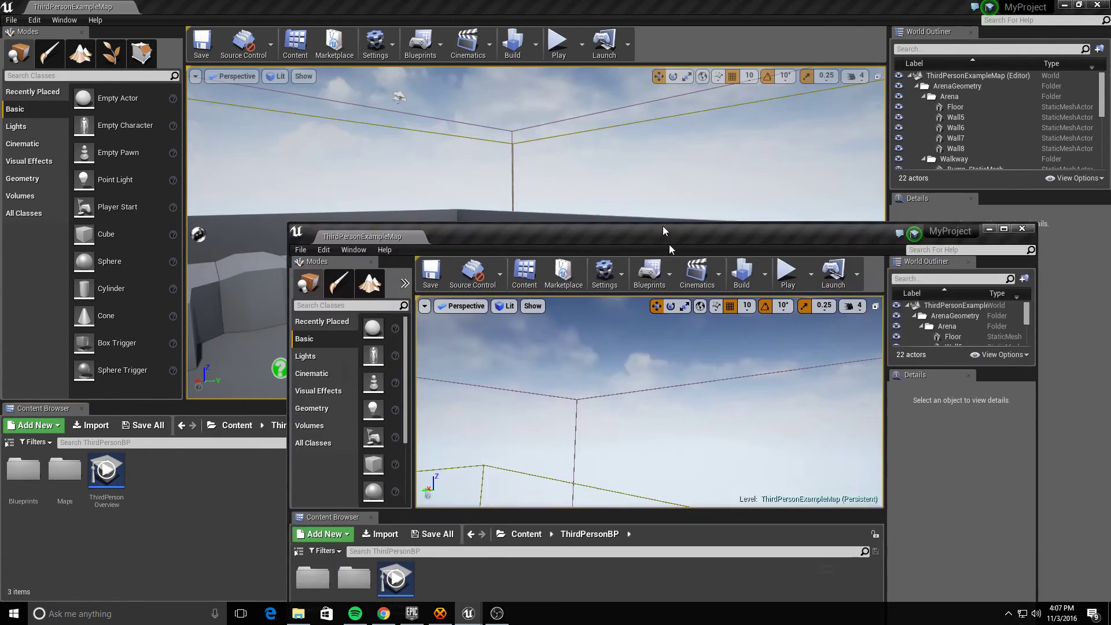
# Move the first editor window out of the way and fly through the level in the second editor to examine its rendering
pyautogui.moveTo(664, 231); pyautogui.dragTo(1110, 479)
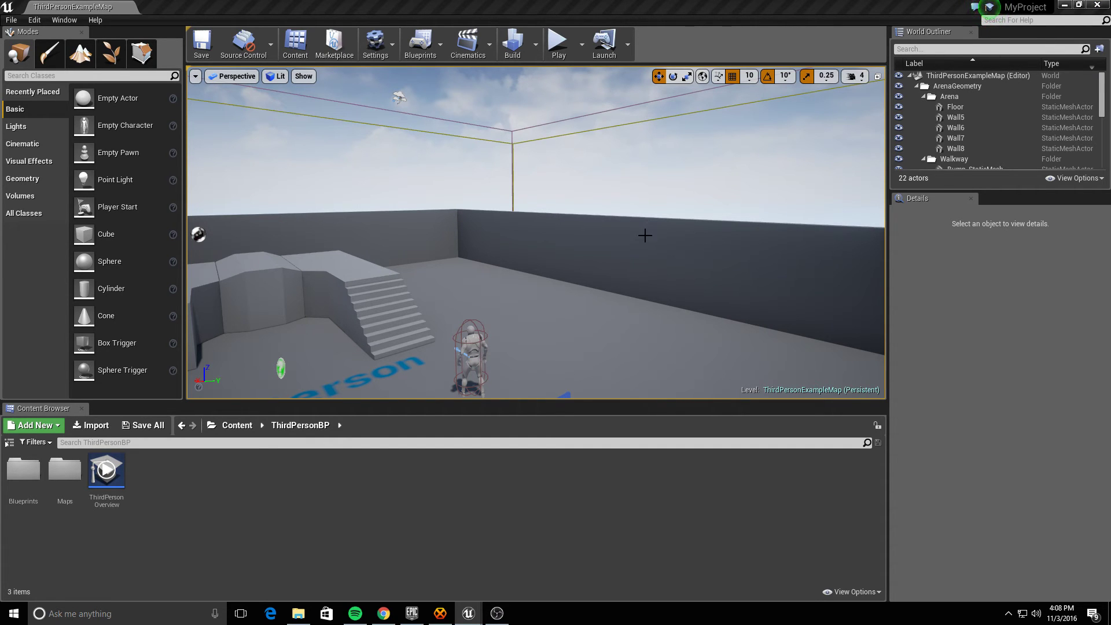
pyautogui.moveTo(631, 235); pyautogui.dragTo(544, 278, button='right')
pyautogui.press('w')
pyautogui.moveTo(588, 13); pyautogui.dragTo(443, 0)
pyautogui.click(561, 44)
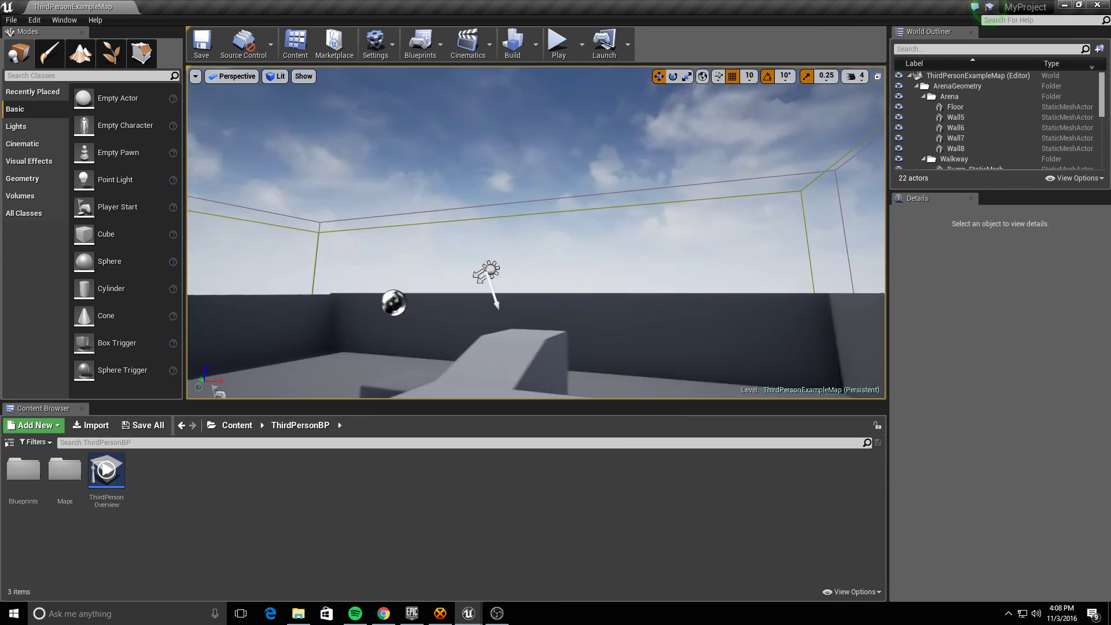
pyautogui.moveTo(536, 232); pyautogui.dragTo(712, 304, button='right')
pyautogui.press('w')
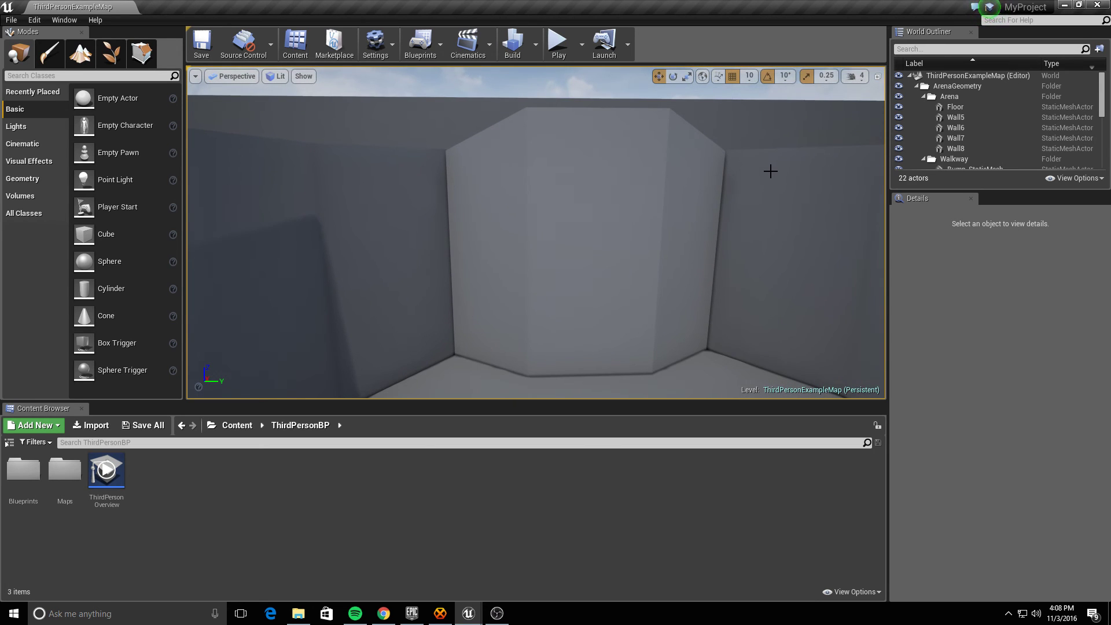
pyautogui.moveTo(770, 171)
pyautogui.mouseDown(button='right')
pyautogui.moveTo(771, 182)
pyautogui.moveTo(770, 124)
pyautogui.moveTo(771, 171)
pyautogui.mouseUp(button='right')
pyautogui.press('w')
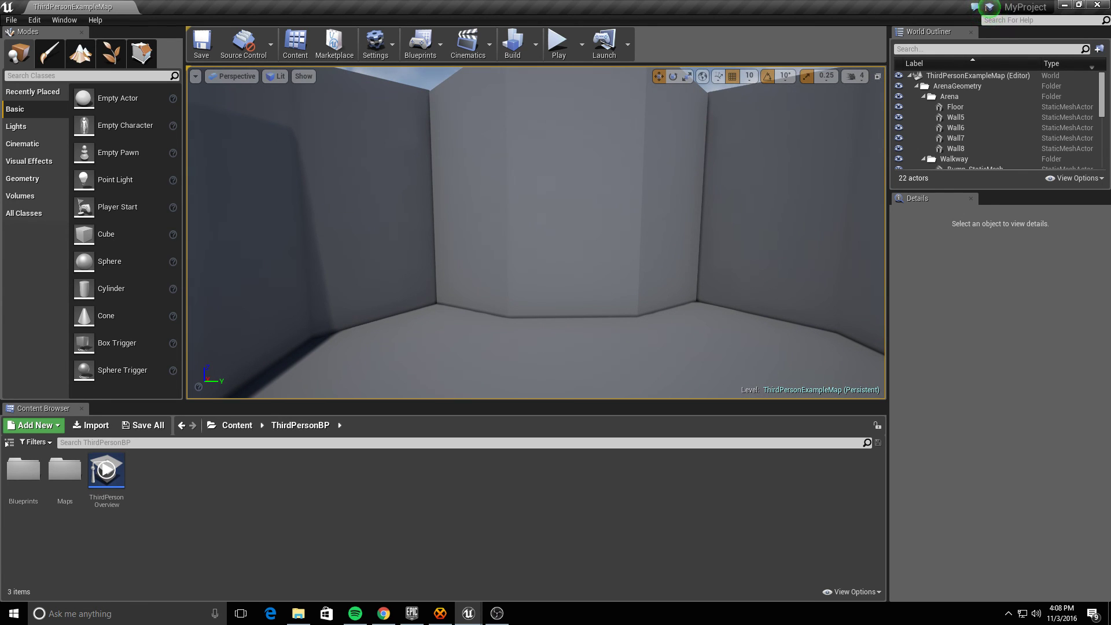